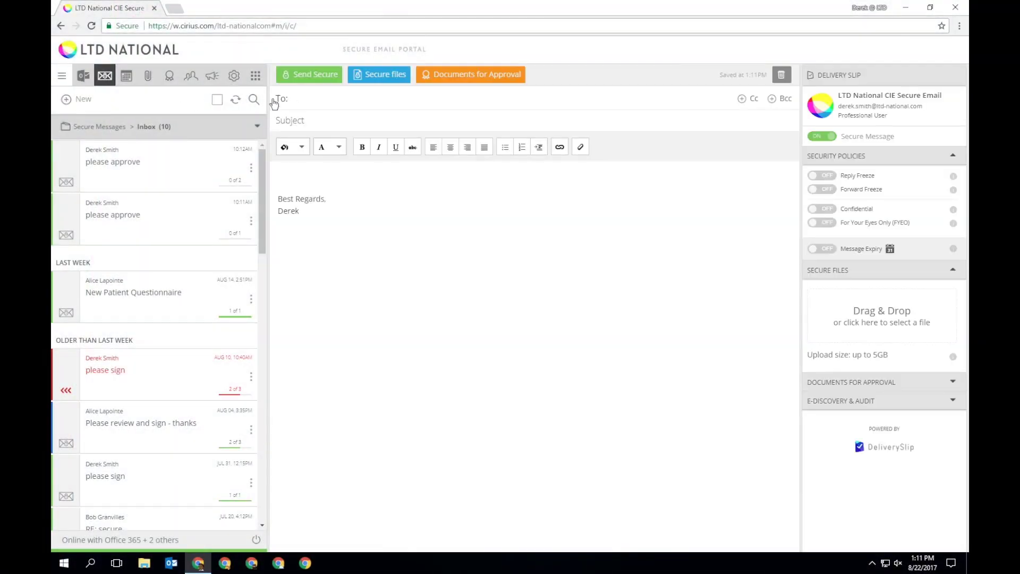
type("derek")
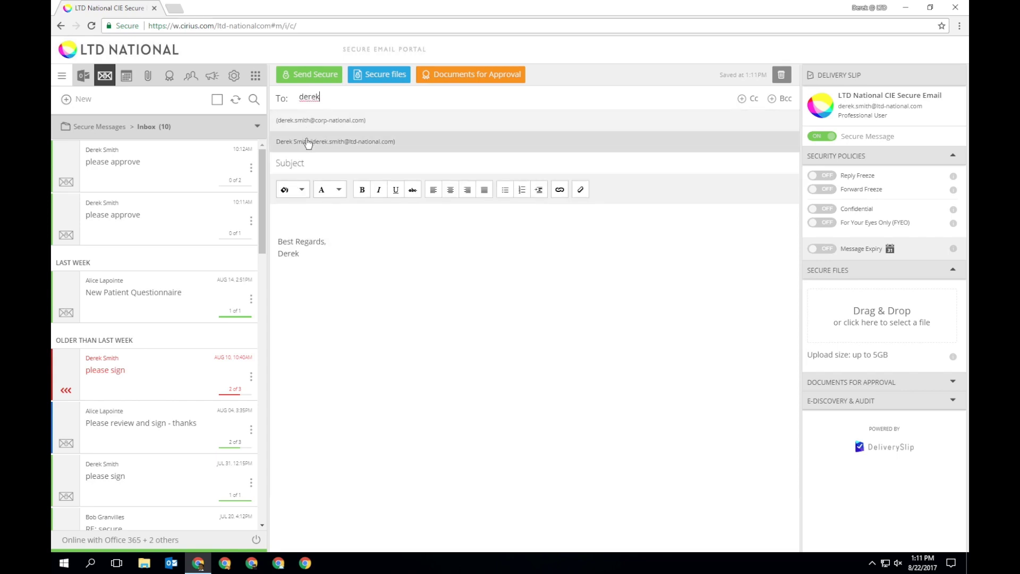
left_click(307, 141)
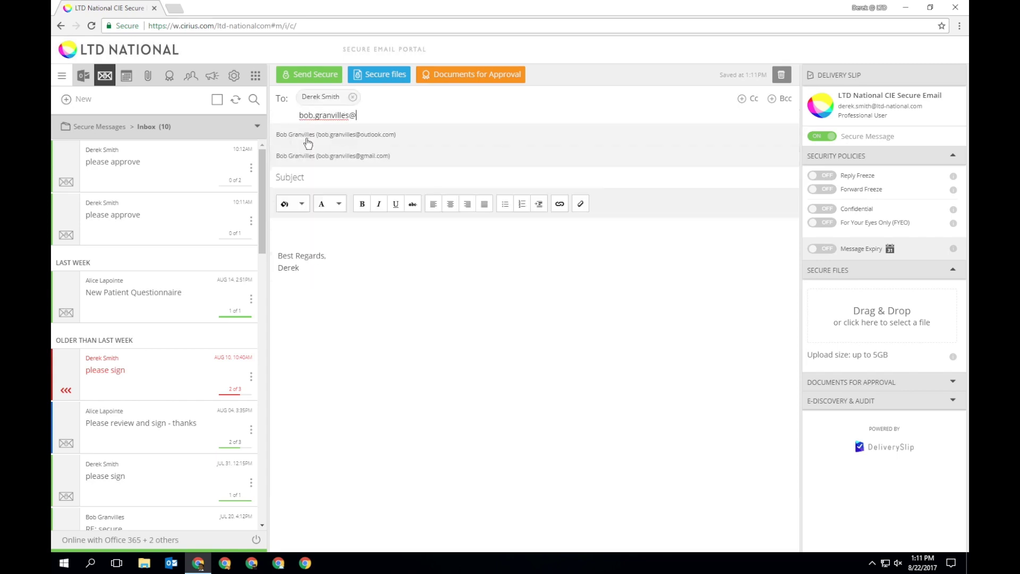
left_click(309, 155)
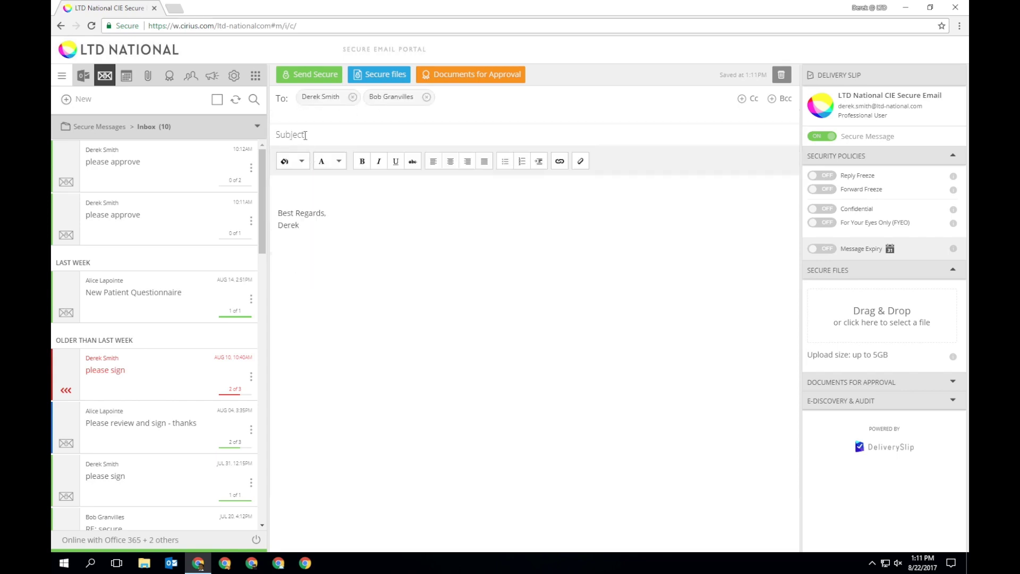
type("ll,")
key("Return")
key("Return")
type("Please sign, thanks.")
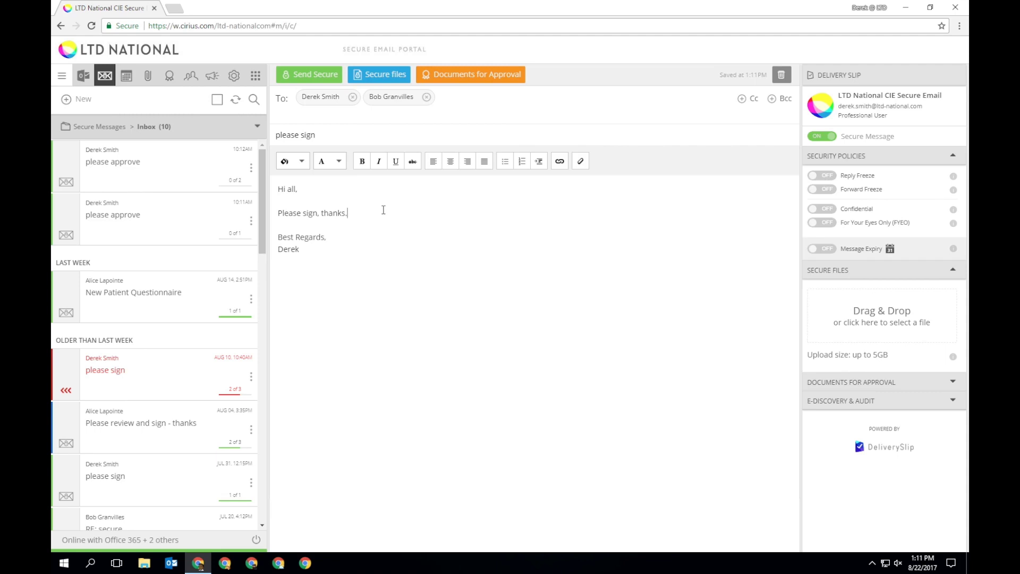
Bring up the document chooser for approval, then dismiss it without attaching anything
left_click(476, 74)
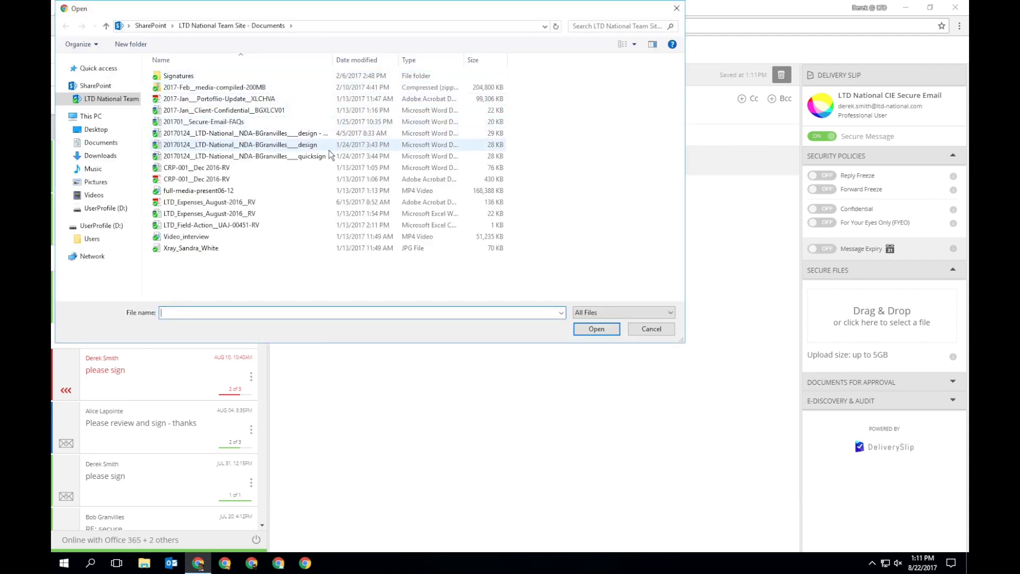
left_click(239, 145)
left_click(596, 328)
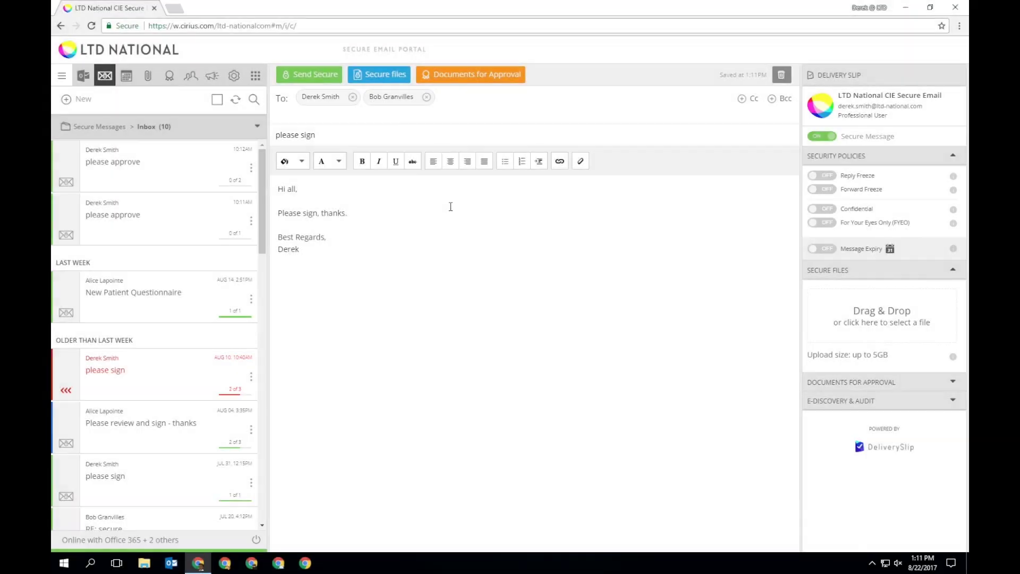
left_click(862, 382)
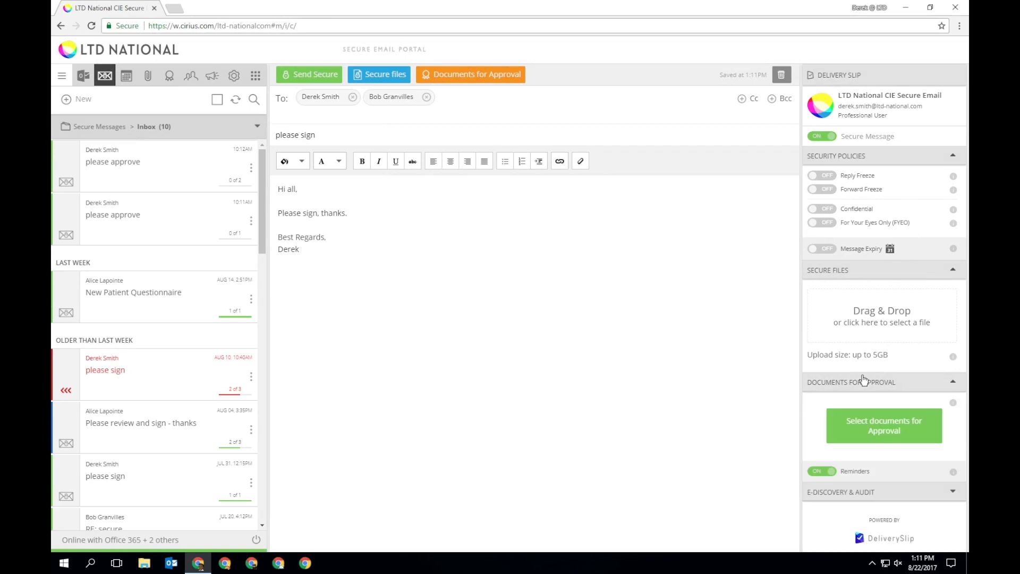
left_click(877, 422)
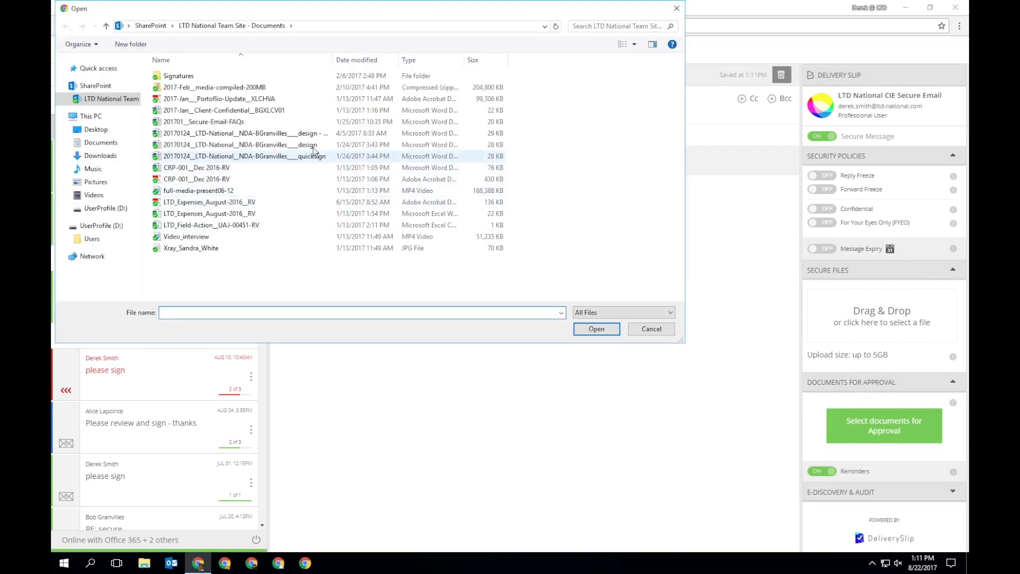
left_click(239, 144)
left_click(603, 330)
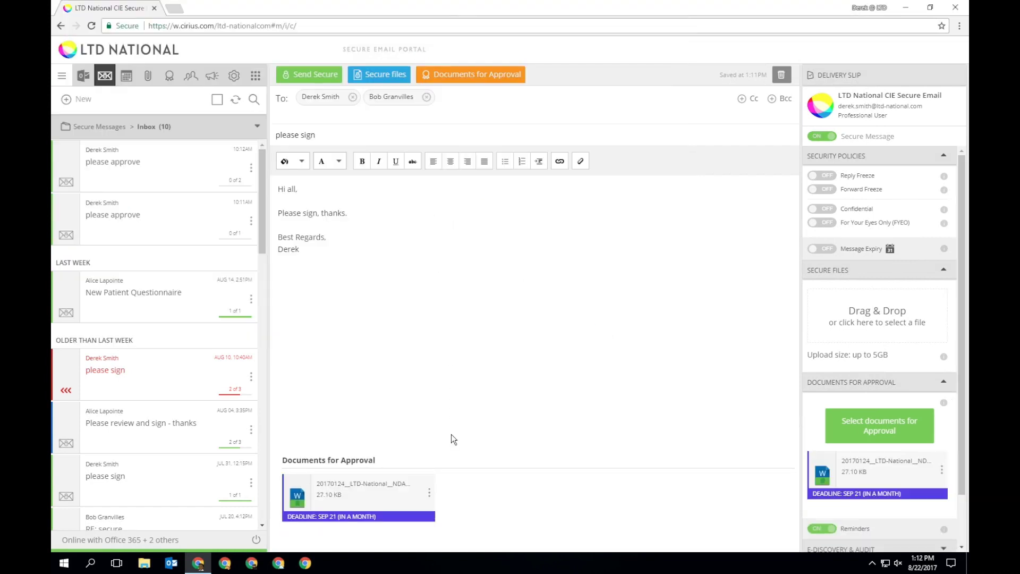
left_click(310, 75)
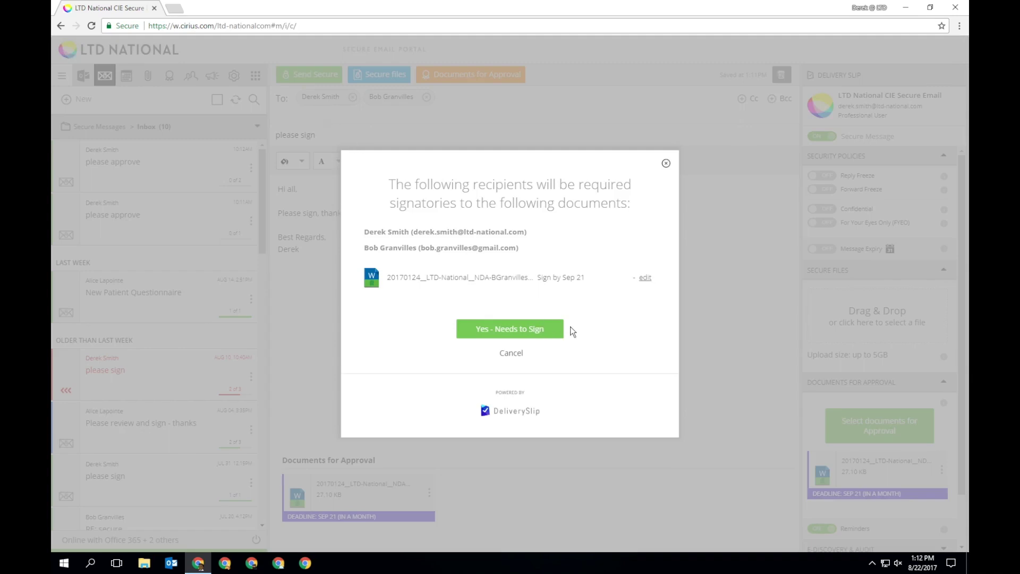
left_click(534, 331)
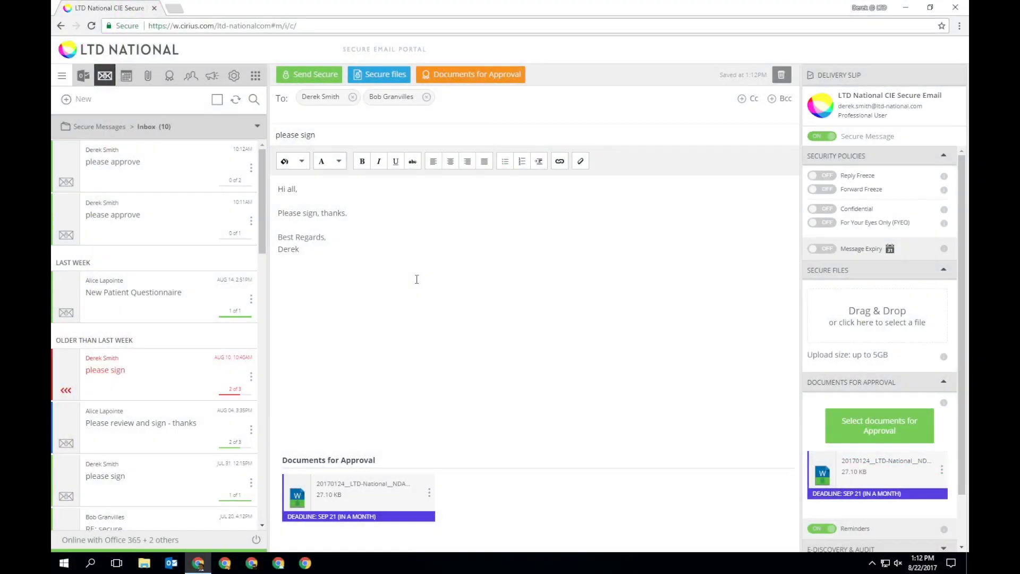
left_click(440, 260)
left_click(429, 492)
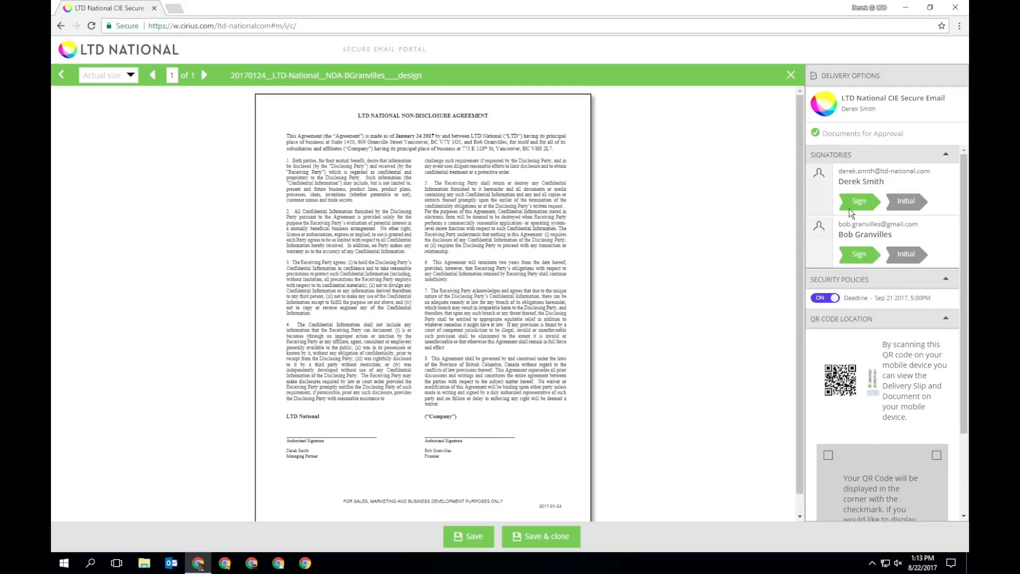
Place Derek's sign field above Authorized Signature and Bob's on the Company signature line
left_click_drag(858, 201, 287, 427)
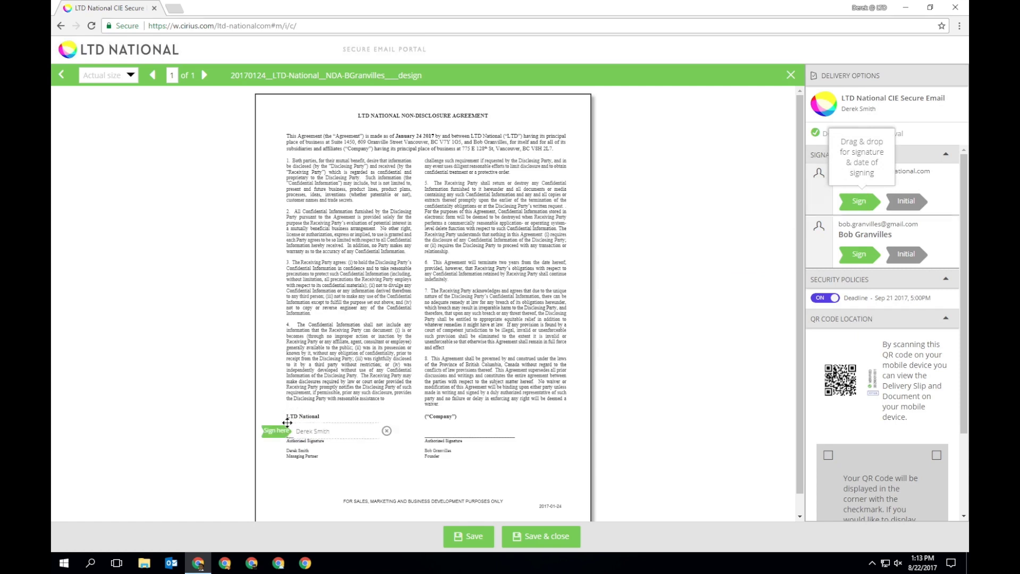
left_click_drag(859, 253, 428, 423)
left_click_drag(906, 201, 392, 303)
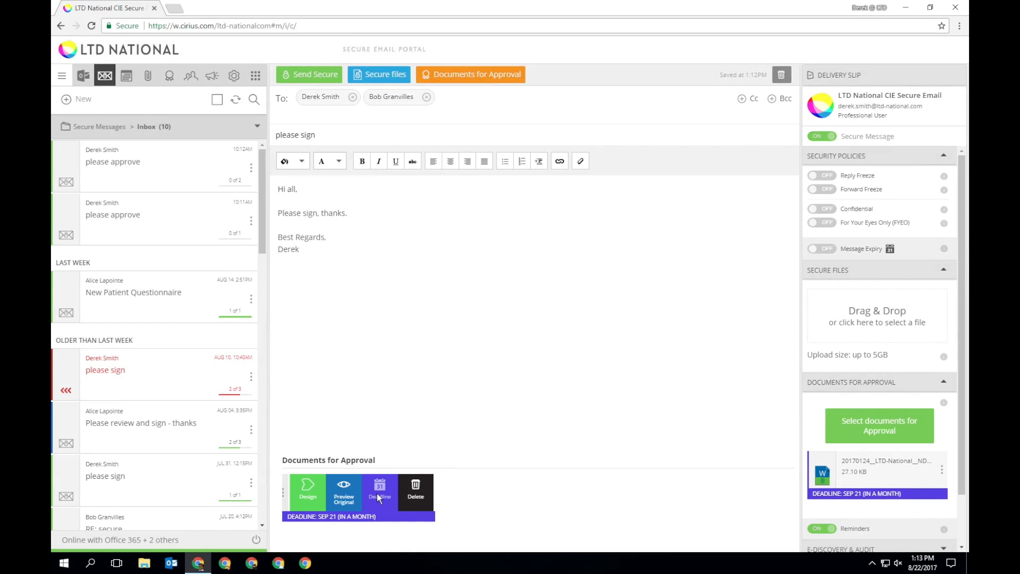
Change the NDA signing deadline to September 7, 2017
left_click(377, 493)
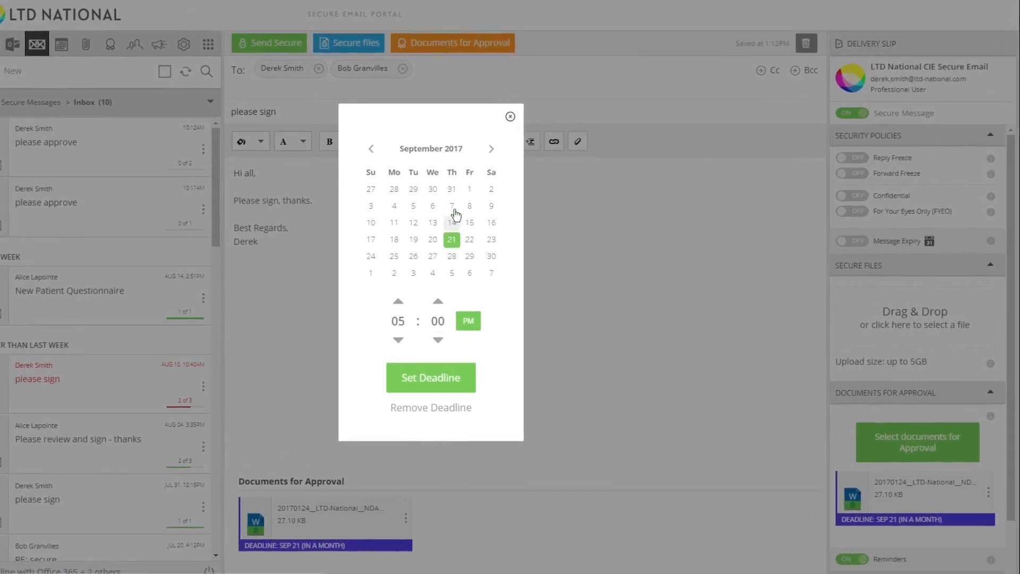
left_click(456, 209)
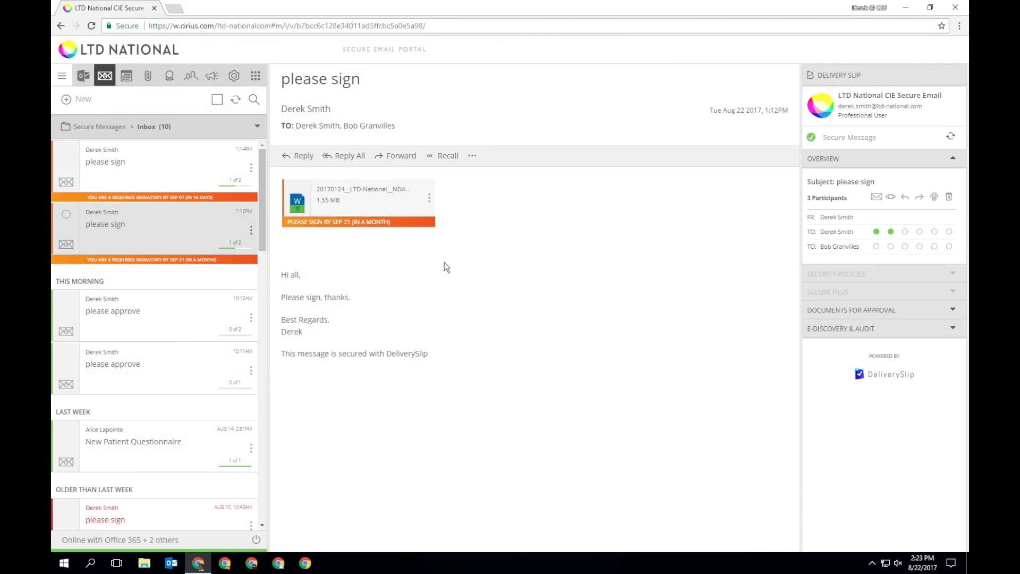
Try downloading the NDA, close the sign-first warning, and redisplay the Review & Sign options
left_click(430, 197)
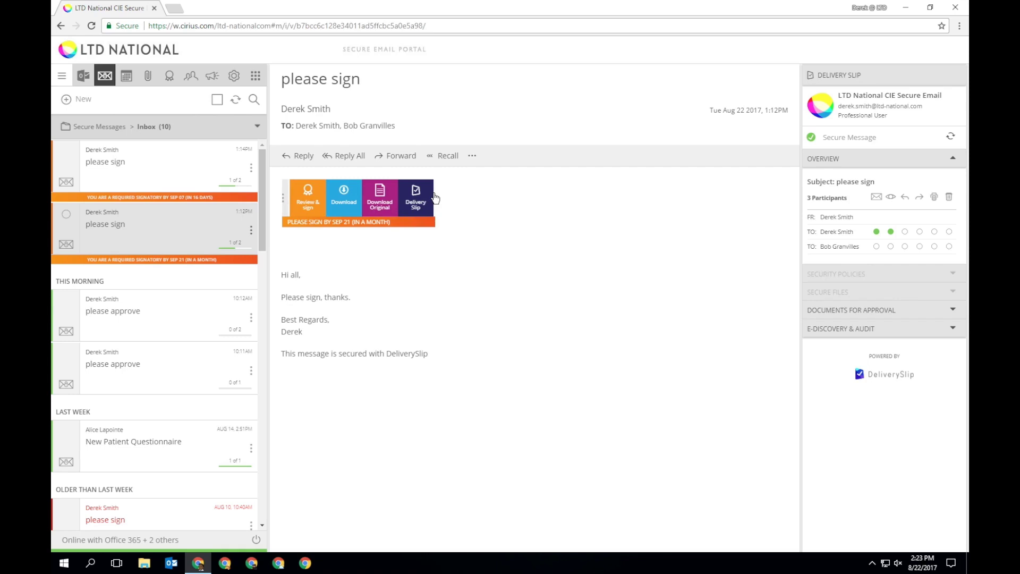
left_click(343, 196)
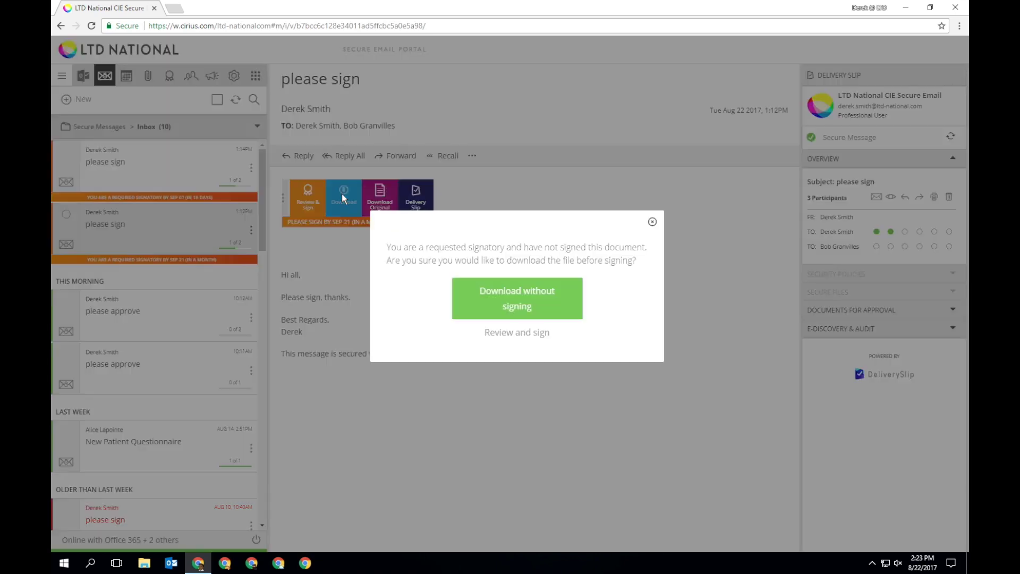
left_click(652, 221)
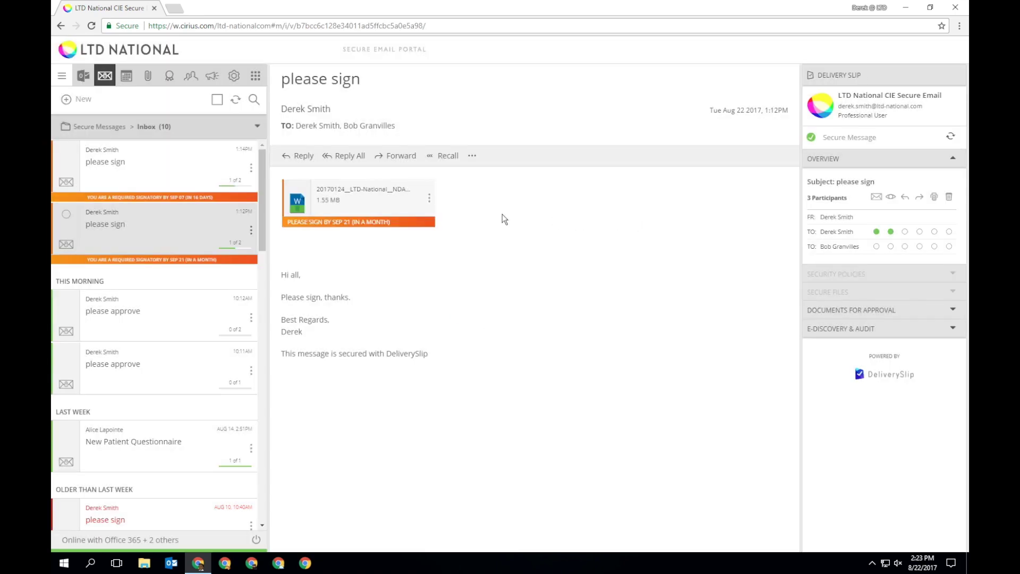
left_click(431, 201)
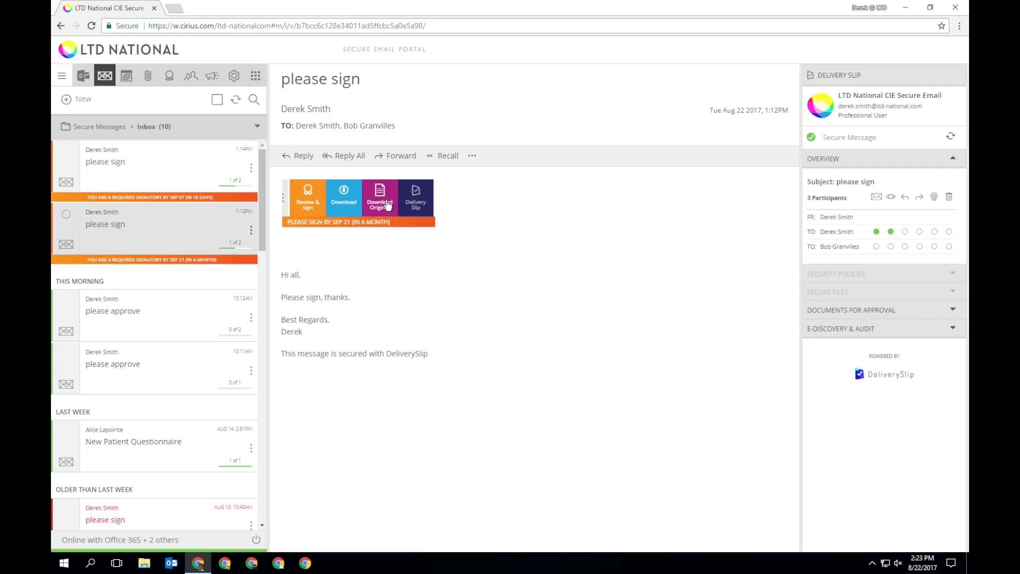
left_click(311, 199)
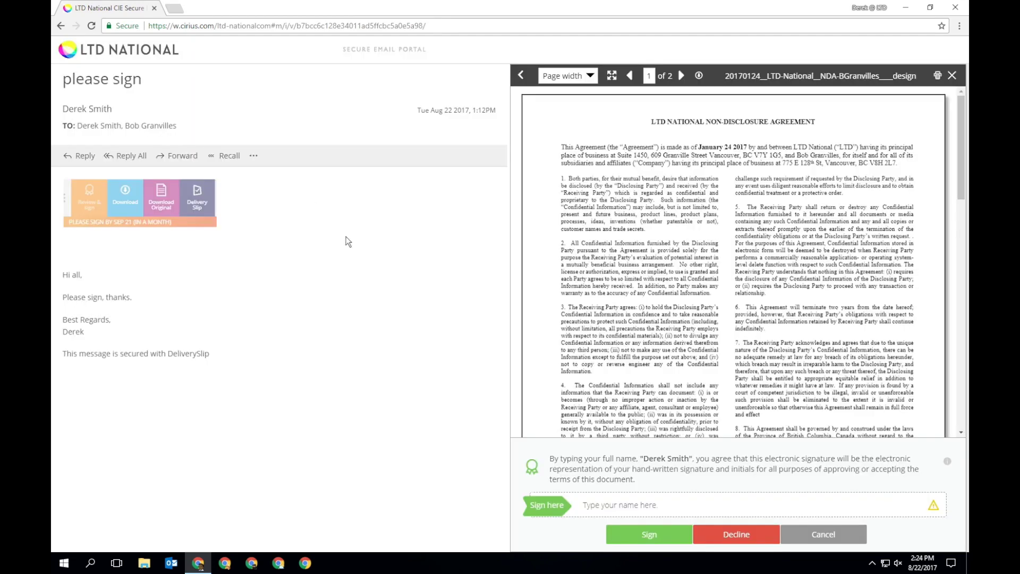
left_click(630, 504)
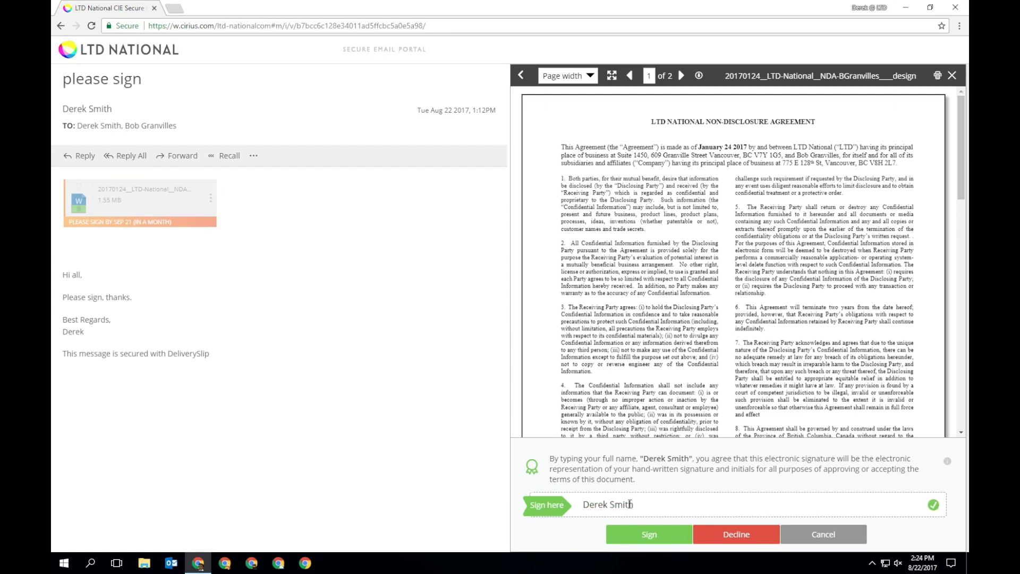
left_click(648, 536)
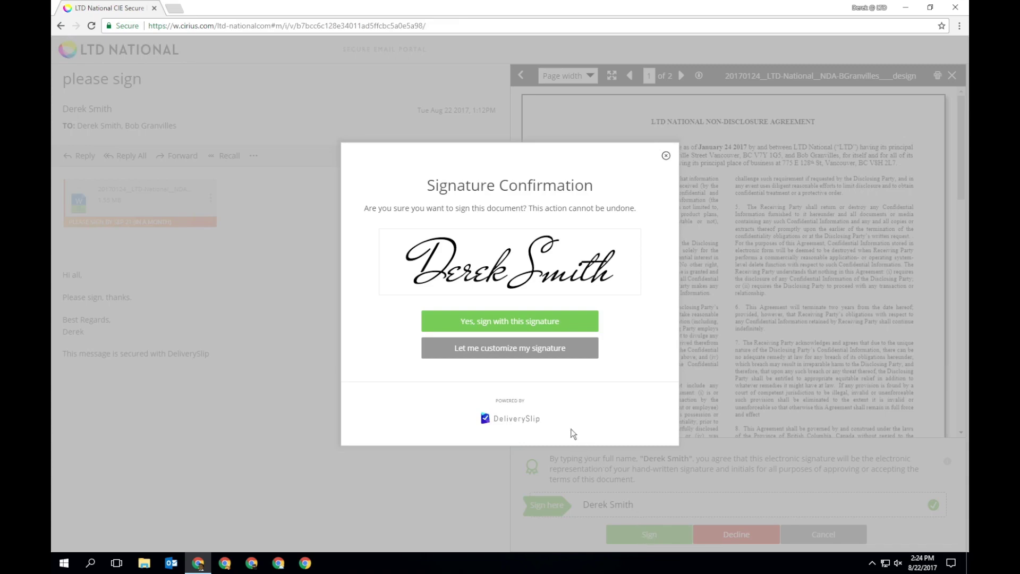
left_click(536, 350)
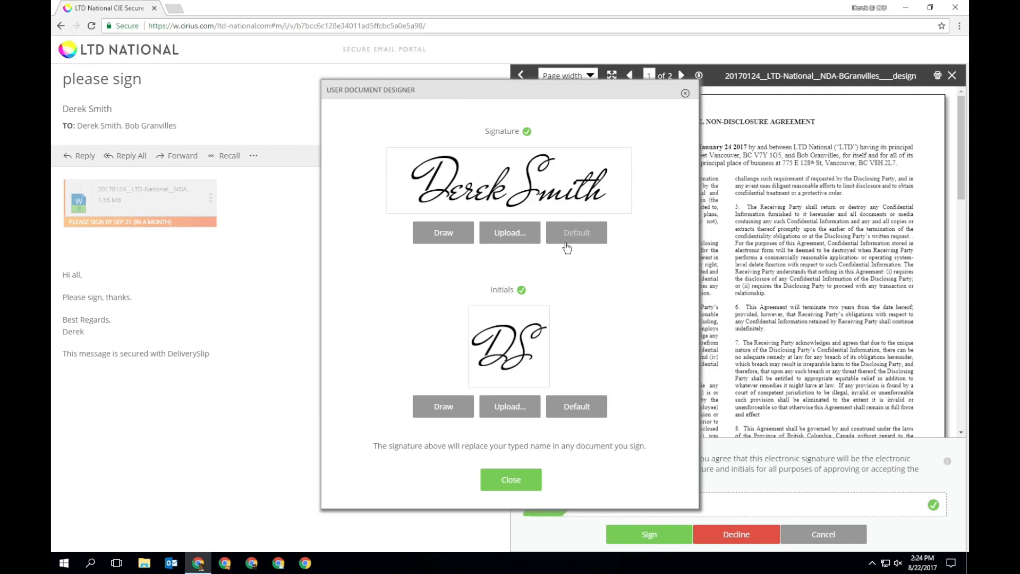
left_click(511, 479)
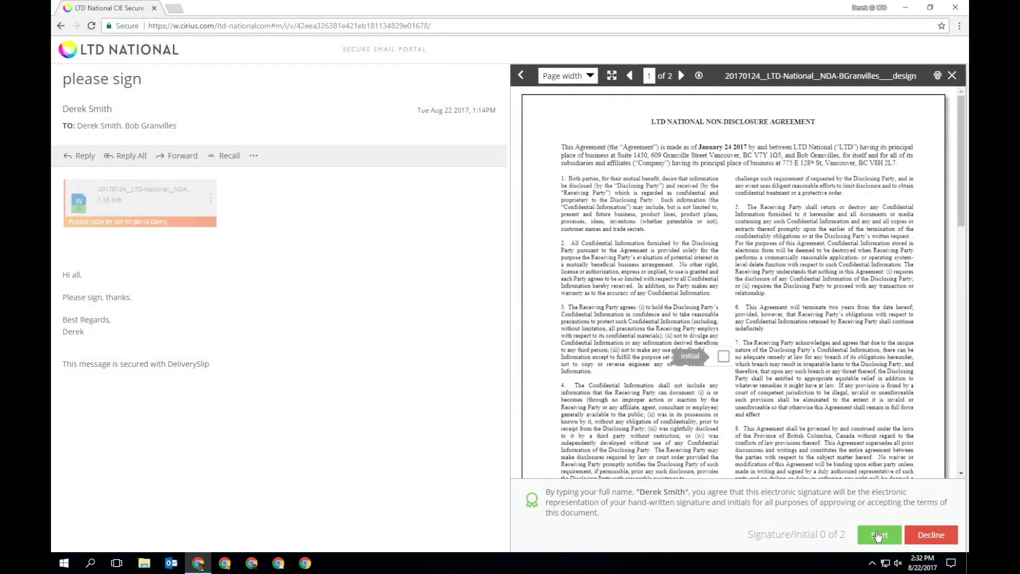
left_click(878, 534)
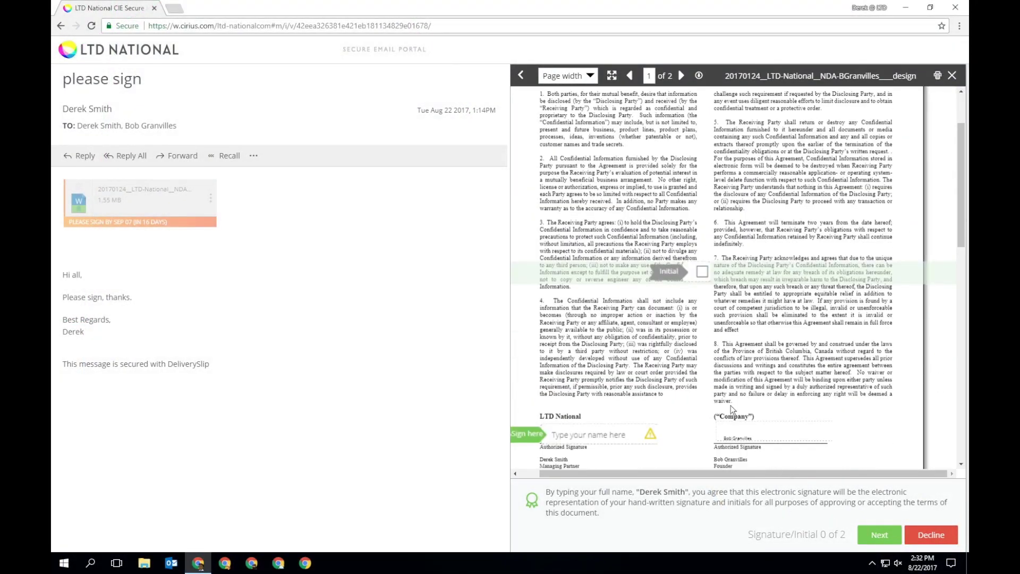
left_click(875, 535)
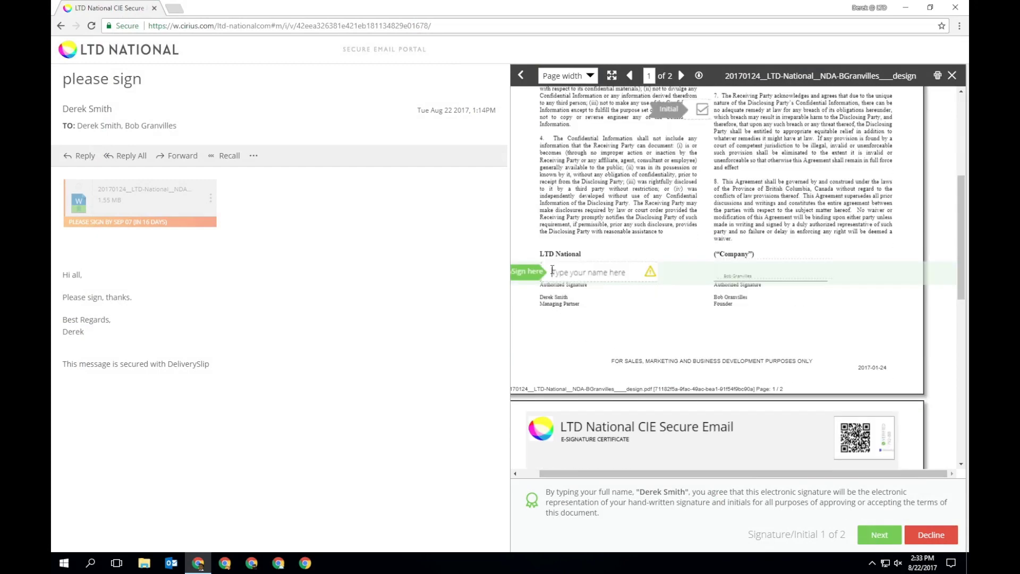
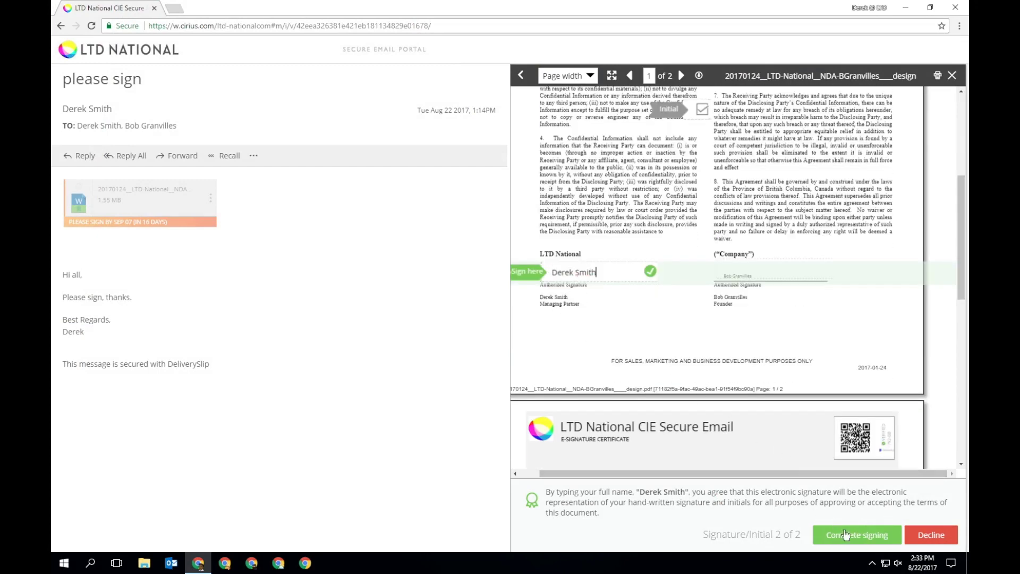
left_click(847, 536)
left_click(508, 319)
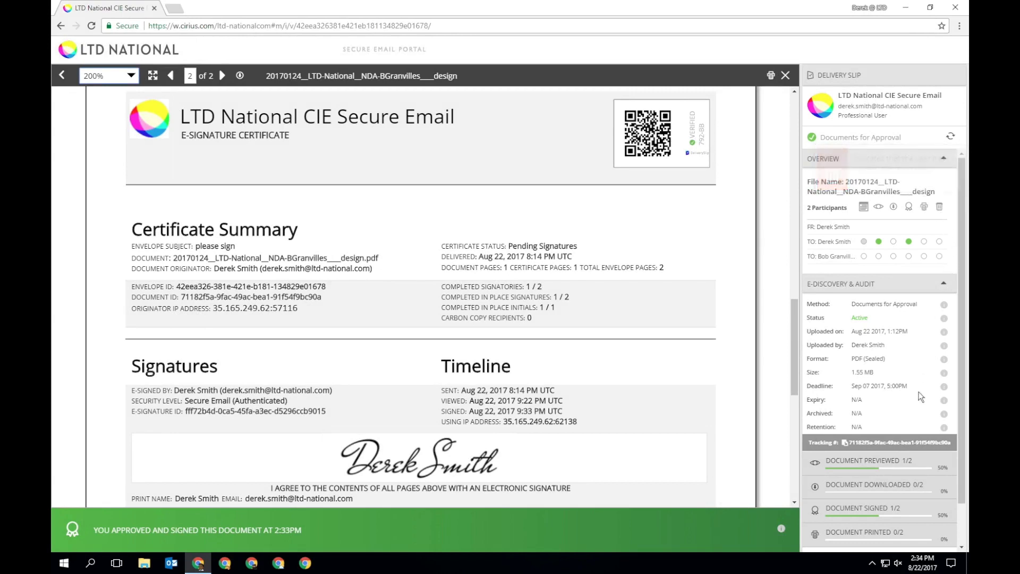
Expand the Tracking # bar to show the signed NDA's tracking details
left_click(900, 444)
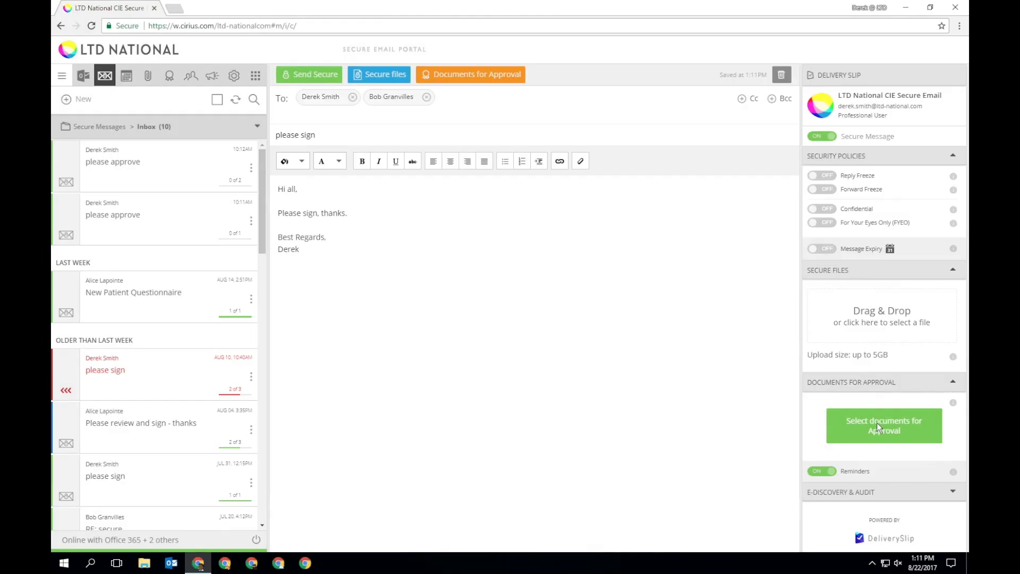
left_click(877, 422)
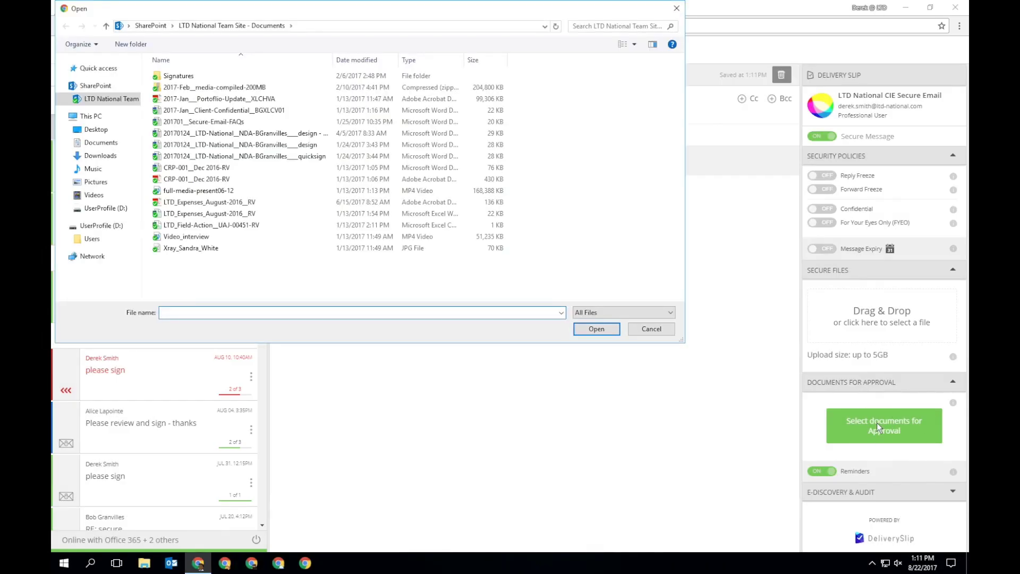
left_click(239, 144)
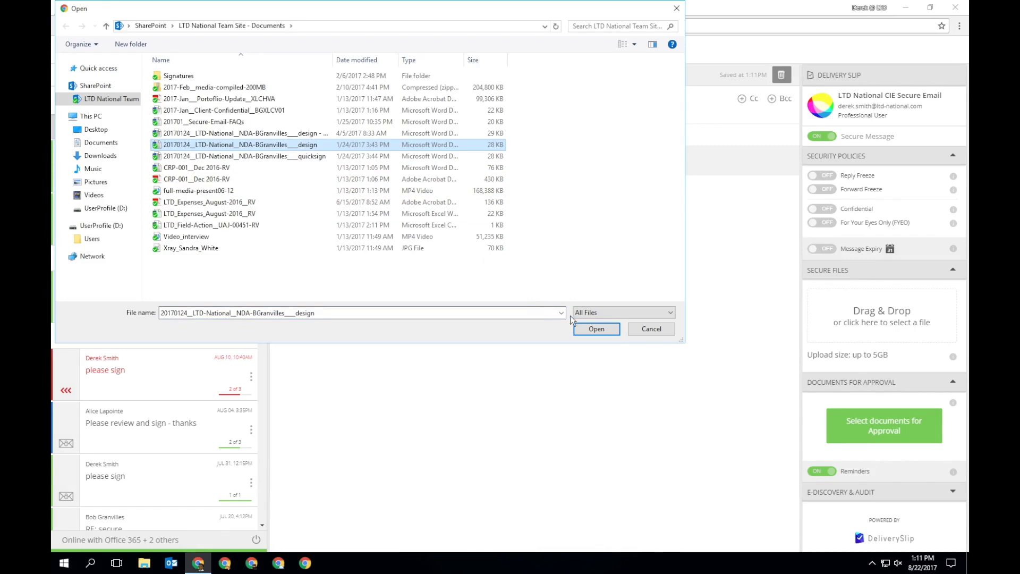
left_click(596, 329)
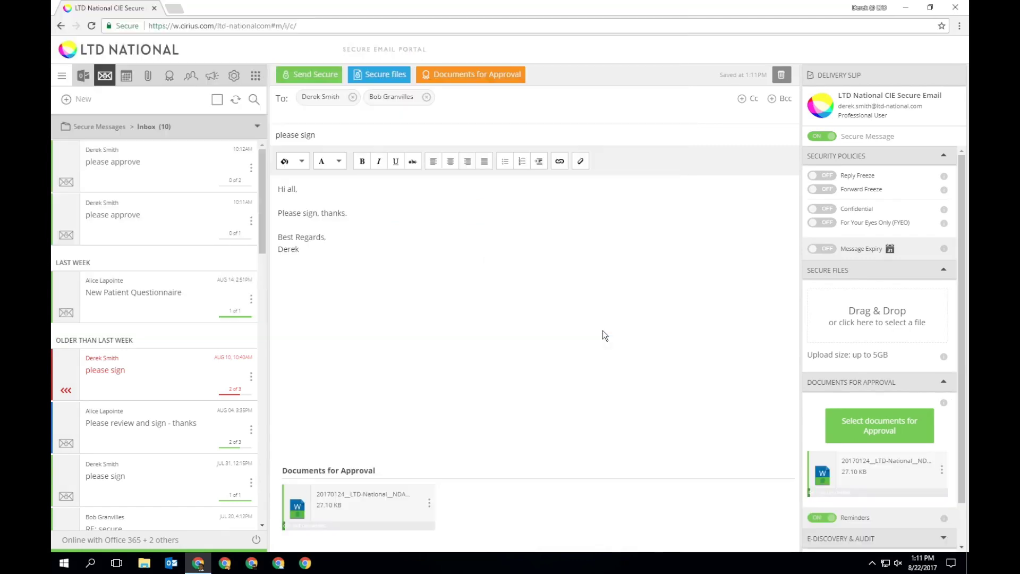